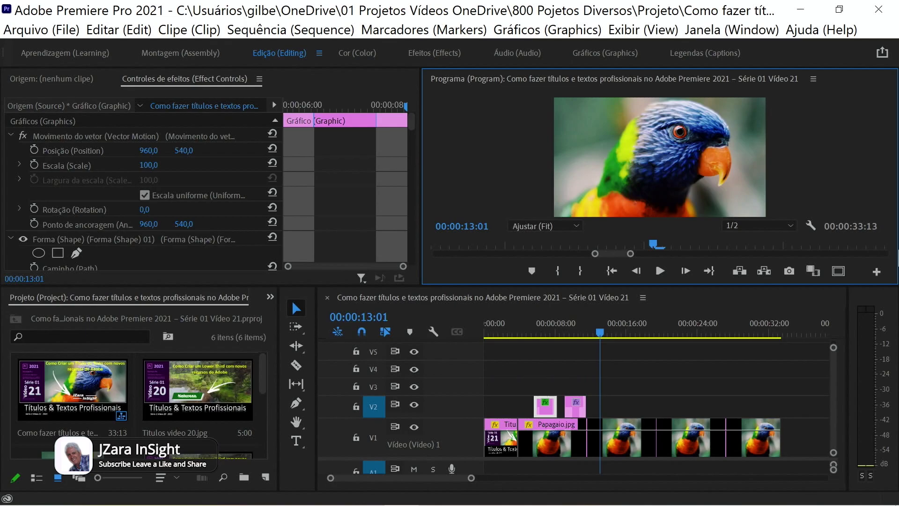
# Step: Move the playhead to about 00:00:16 and switch to the Graphics workspace
pyautogui.moveTo(604, 333); pyautogui.dragTo(636, 334)
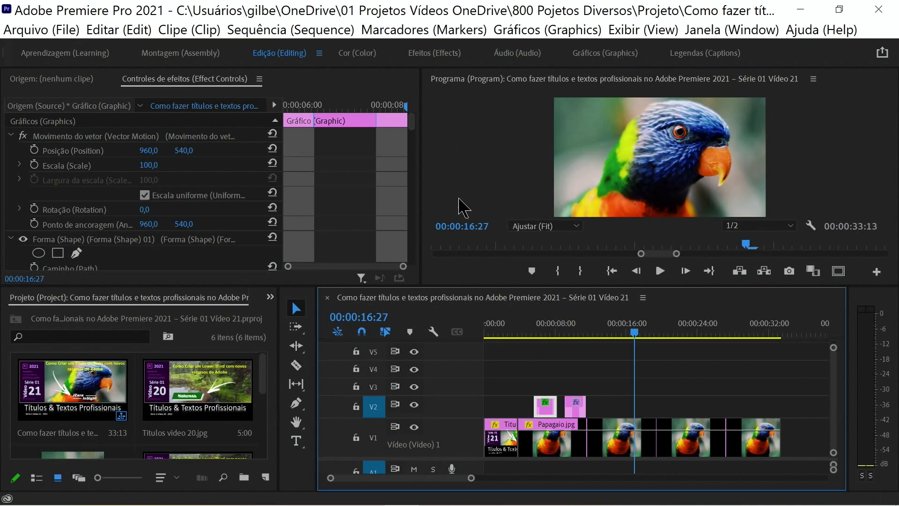
pyautogui.click(616, 61)
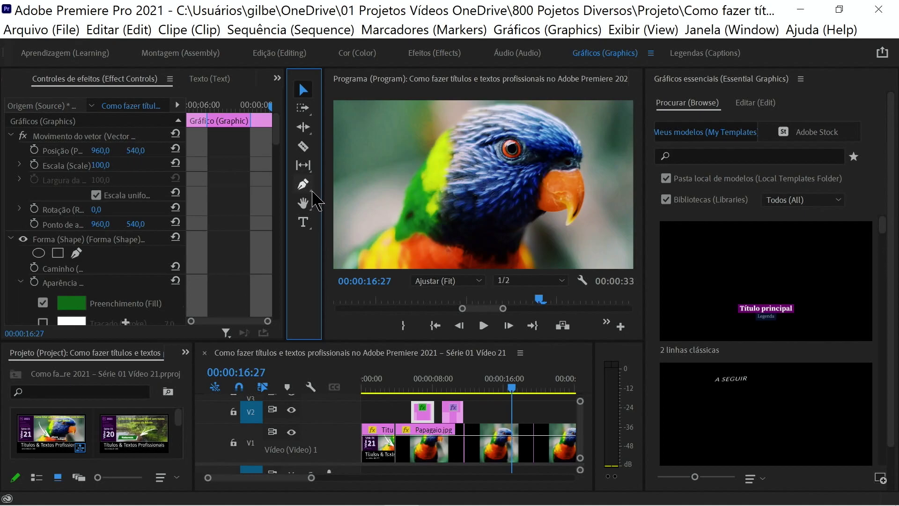
# Step: Draw a rectangle, Shape 01, over the middle of the parrot with the Rectangle Tool
pyautogui.click(303, 184)
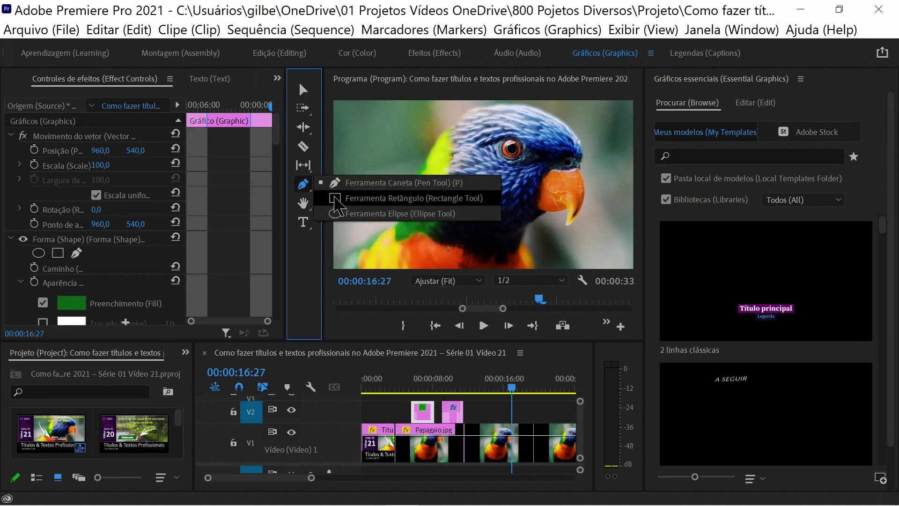
pyautogui.click(341, 199)
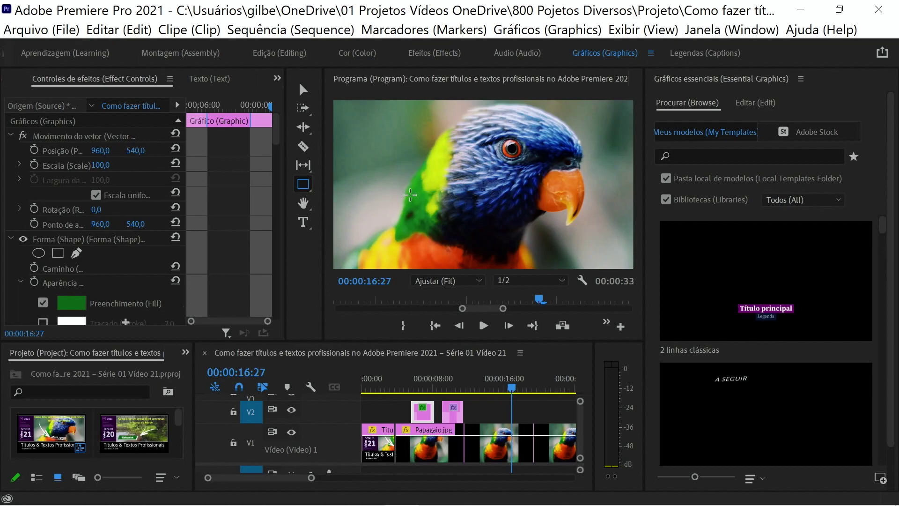
pyautogui.moveTo(410, 191)
pyautogui.mouseDown()
pyautogui.moveTo(411, 206)
pyautogui.moveTo(538, 232)
pyautogui.mouseUp()
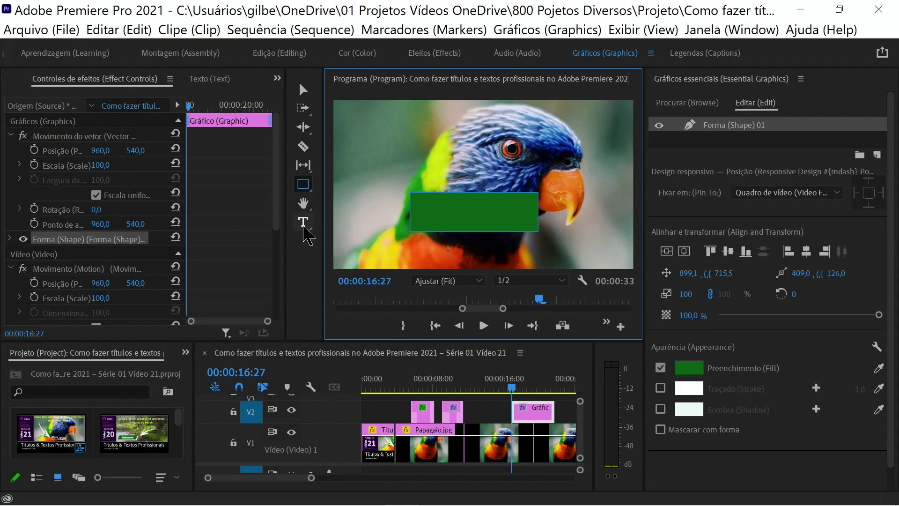
# Step: Type two text layers on the green rectangle reading 'JZara' and 'InSight'
pyautogui.click(303, 227)
pyautogui.click(420, 201)
pyautogui.write('JZ')
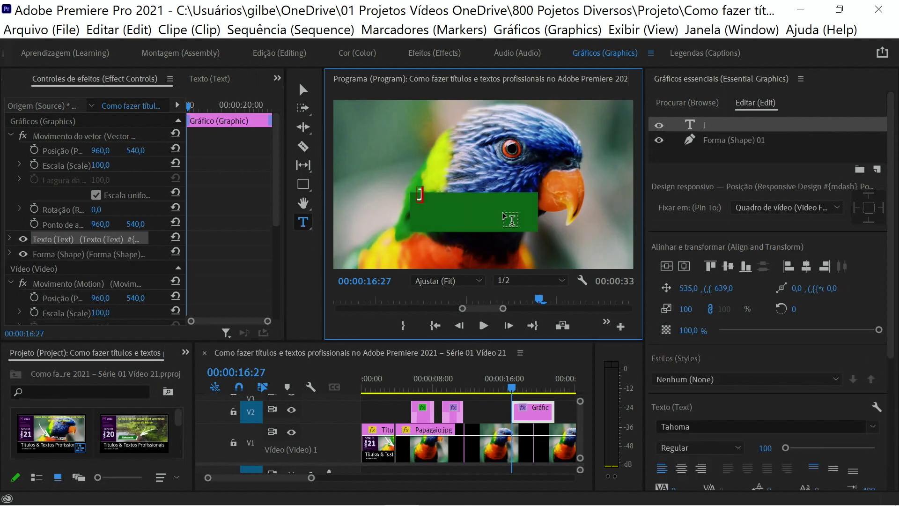
pyautogui.write('ara')
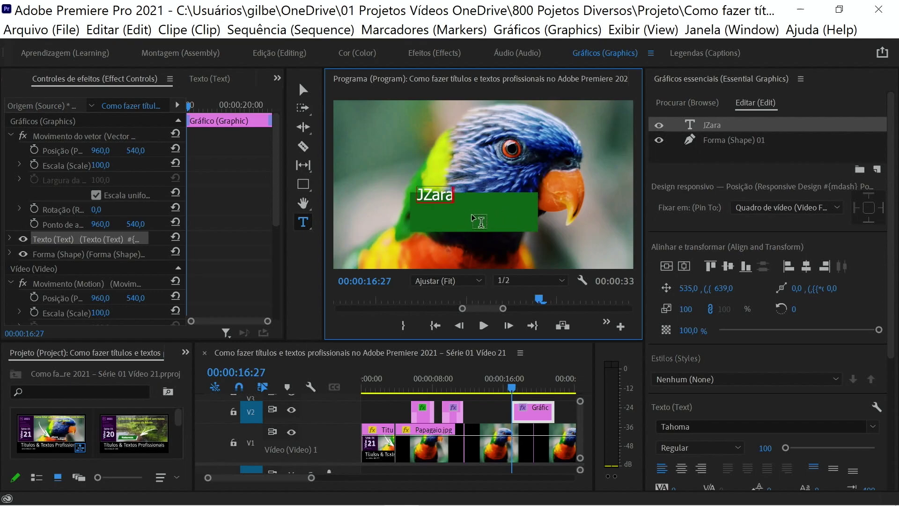
pyautogui.click(475, 209)
pyautogui.write('In')
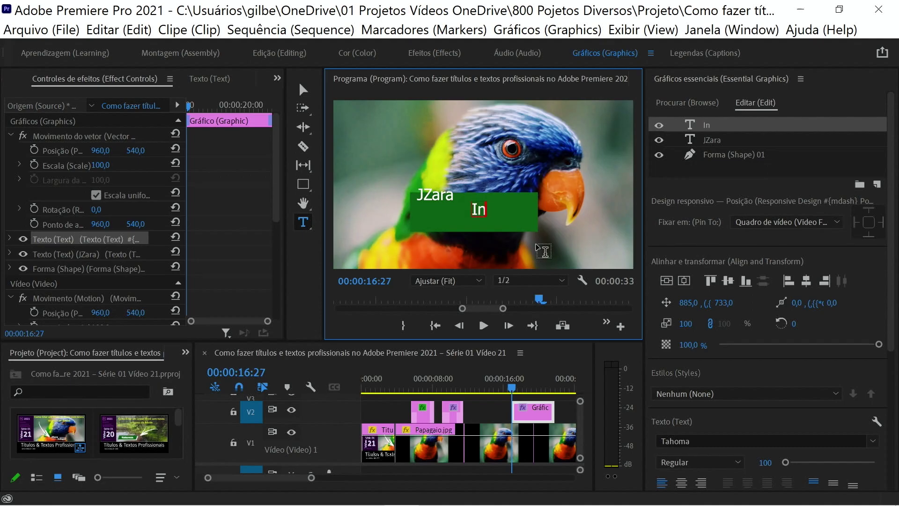
pyautogui.write('Sight')
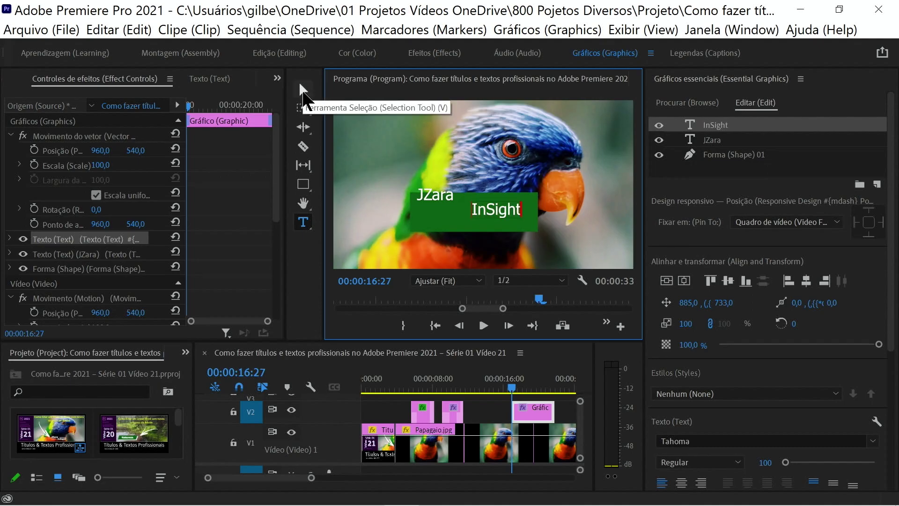
pyautogui.click(303, 89)
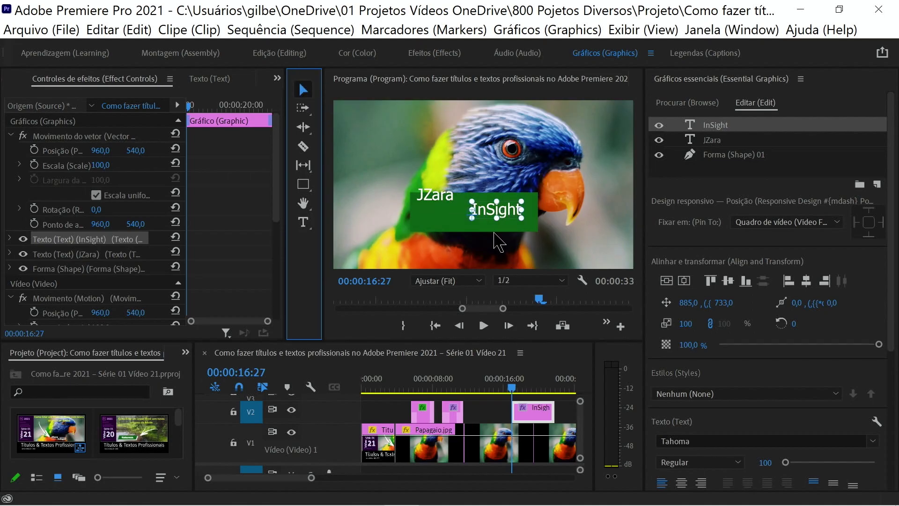
# Step: In the maximized Program monitor, place JZara at the box's upper left with InSight below it
pyautogui.click(441, 205)
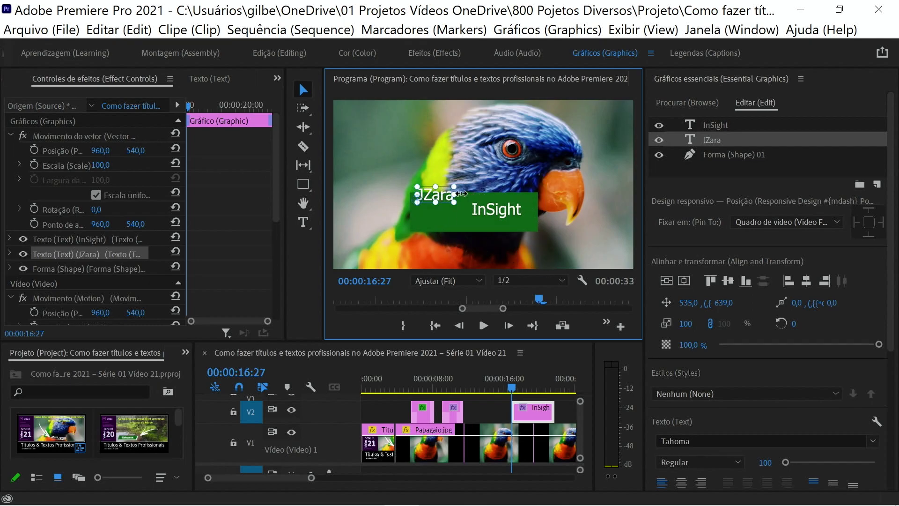
pyautogui.press('`')
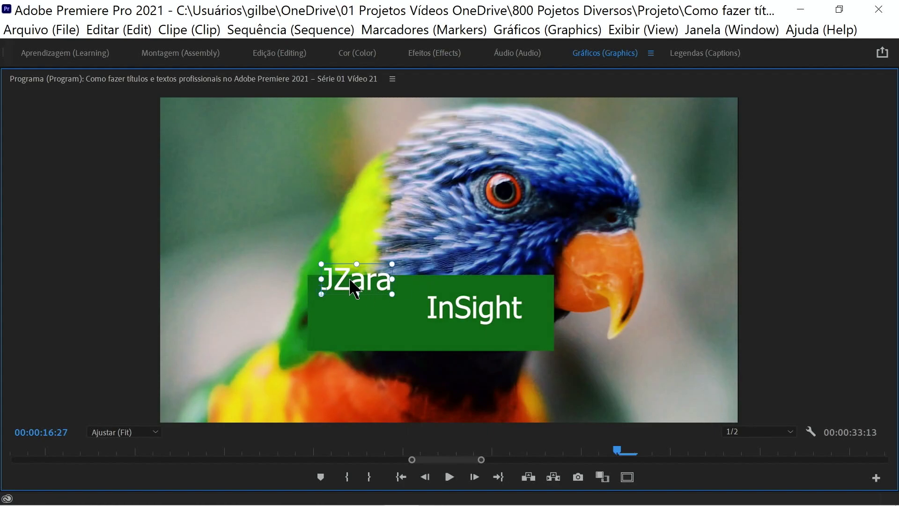
pyautogui.moveTo(350, 283); pyautogui.dragTo(345, 302)
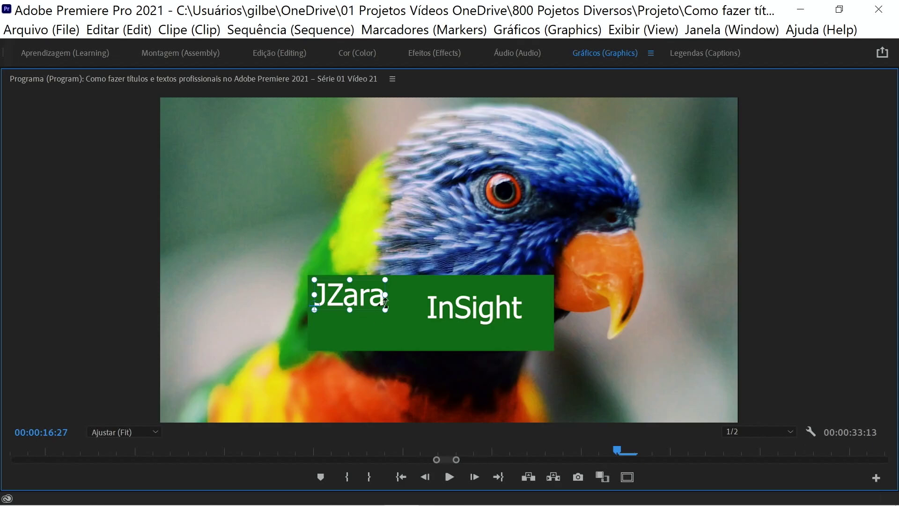
pyautogui.click(456, 313)
pyautogui.moveTo(457, 313); pyautogui.dragTo(407, 328)
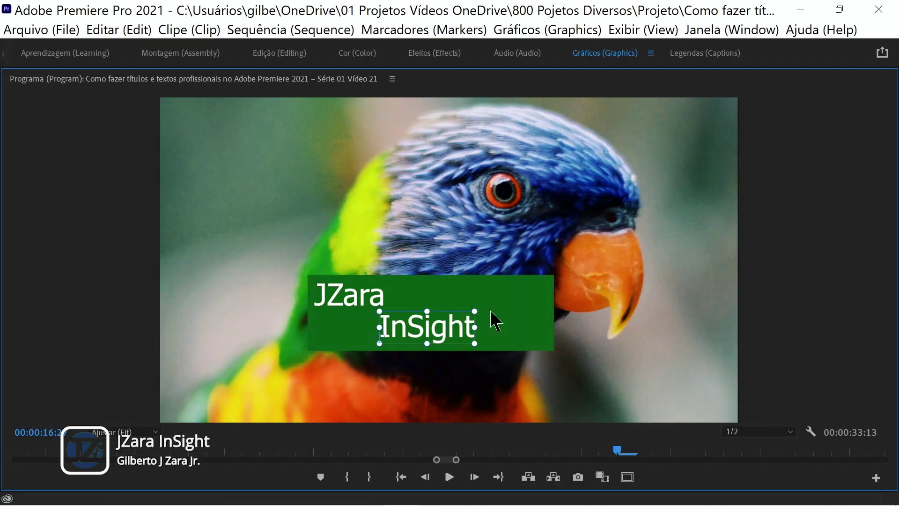
# Step: Narrow the green rectangle from the right and raise its bottom edge to fit the text
pyautogui.click(551, 331)
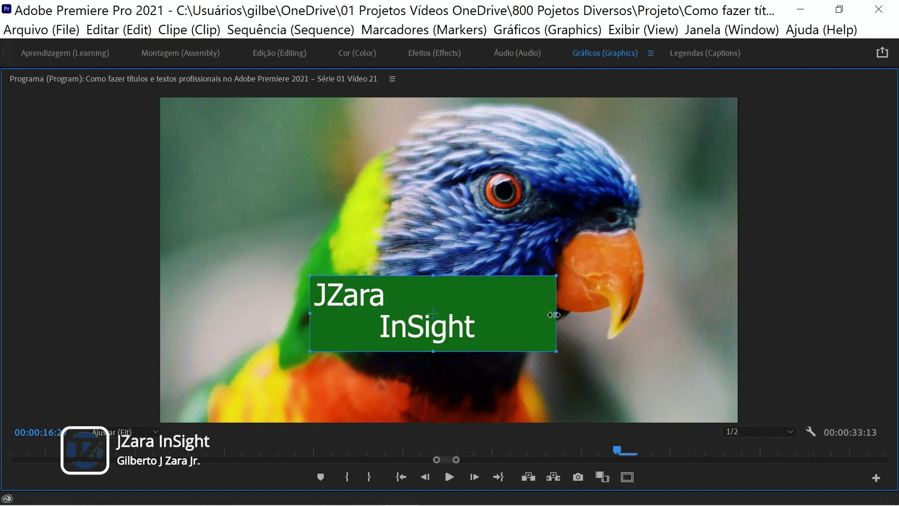
pyautogui.moveTo(555, 315); pyautogui.dragTo(482, 316)
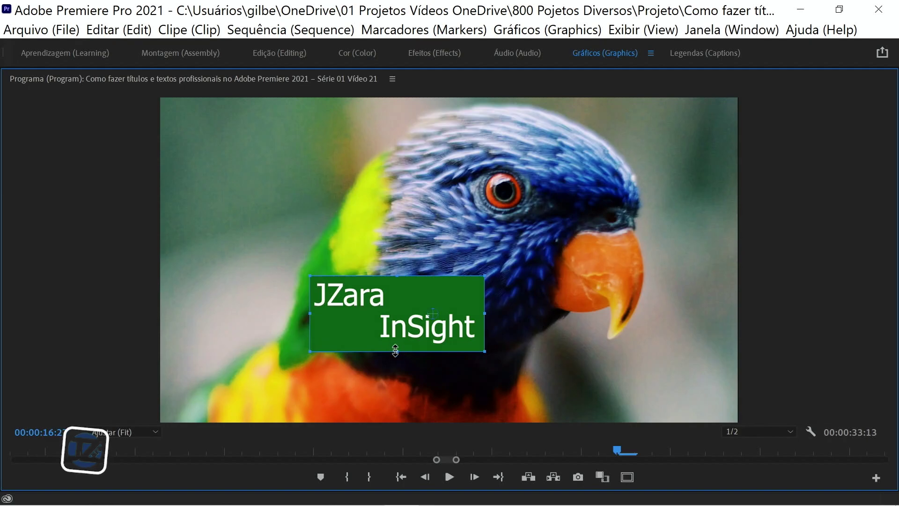
pyautogui.moveTo(394, 350); pyautogui.dragTo(395, 346)
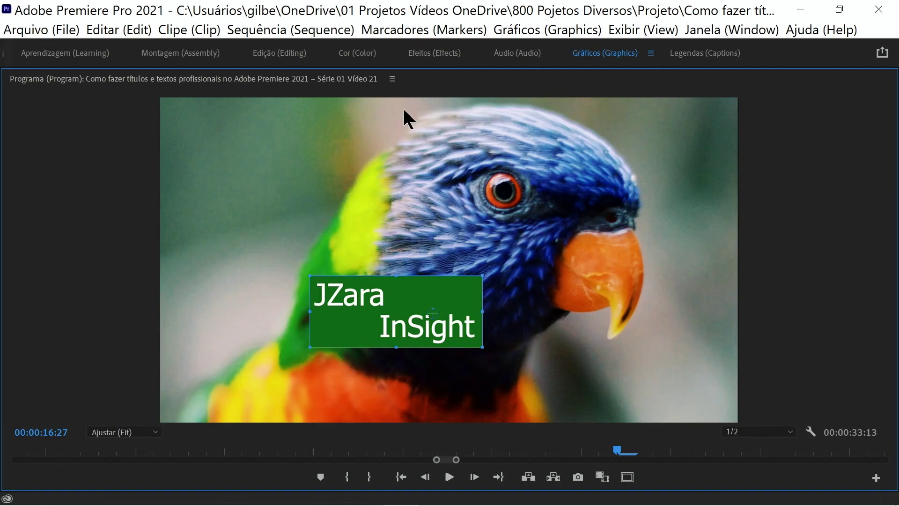
# Step: Restore the layout, save the project, and add underscore text layers for the decorative lines
pyautogui.press('`')
pyautogui.hotkey('ctrl', 's')
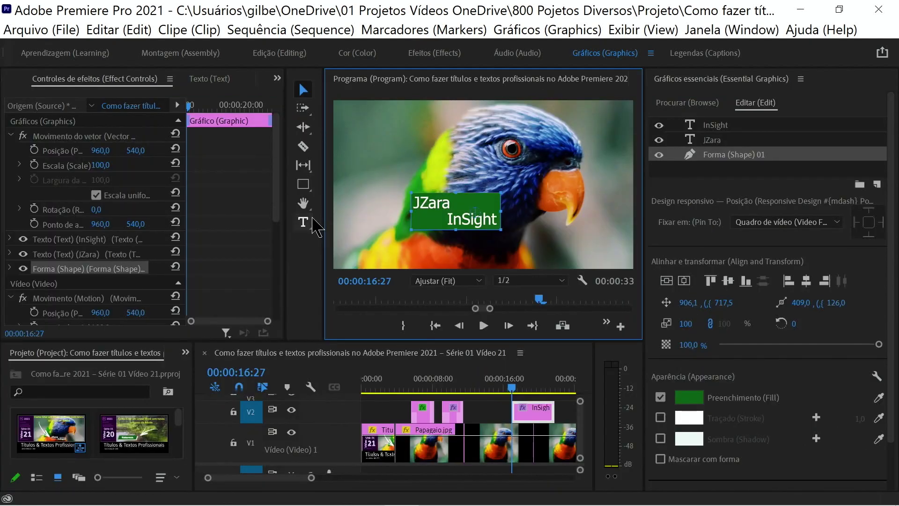
pyautogui.click(303, 222)
pyautogui.click(461, 191)
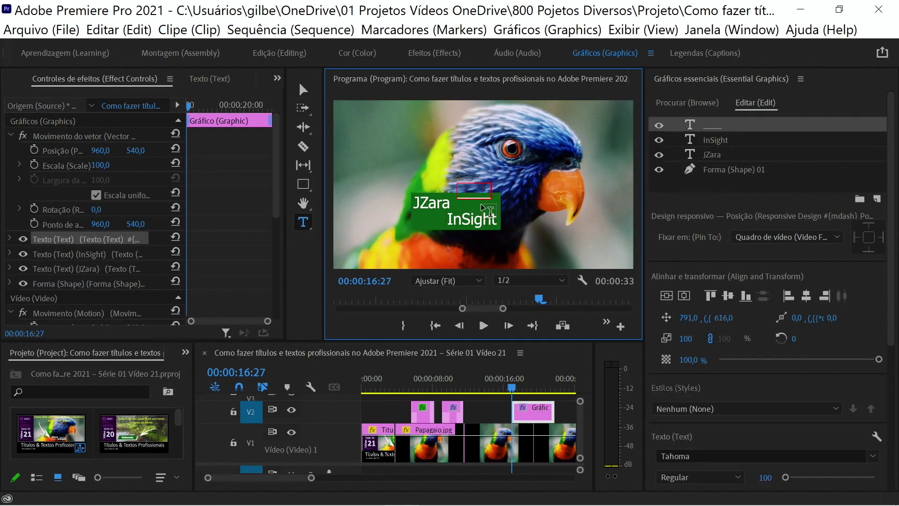
pyautogui.click(412, 209)
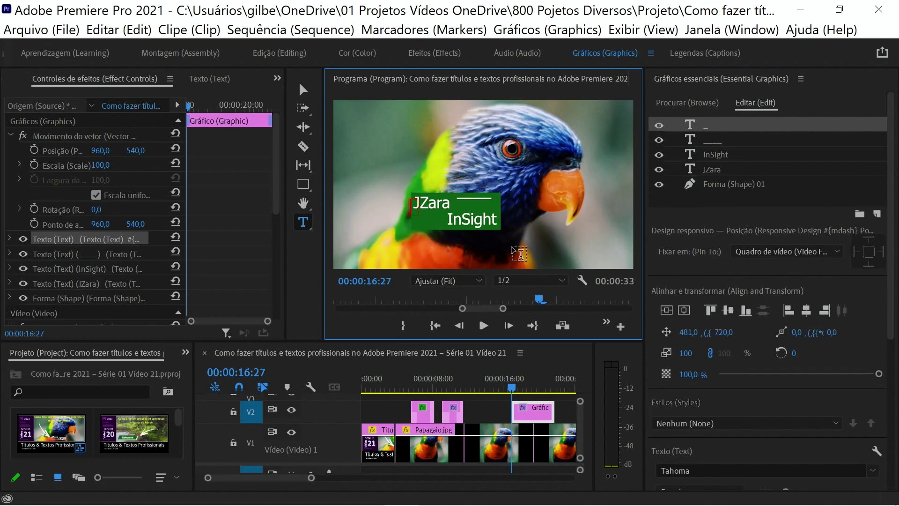
pyautogui.write('J')
pyautogui.write('__')
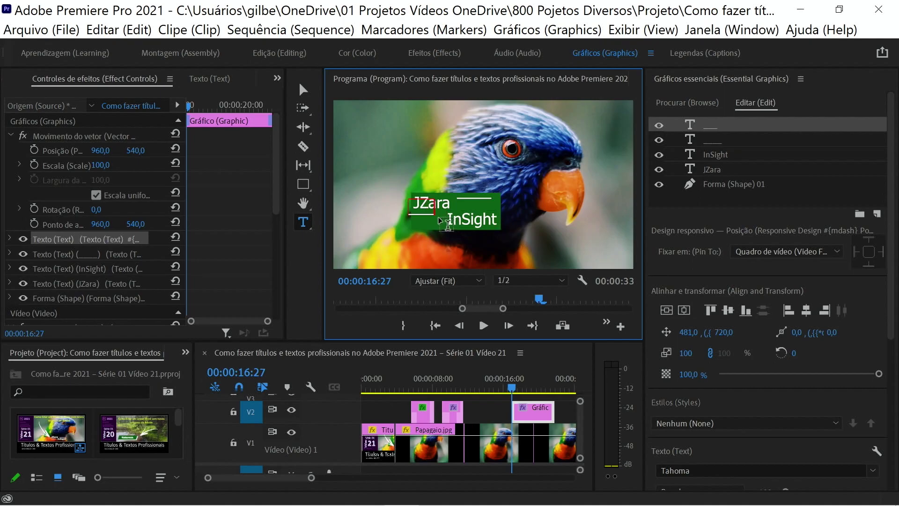
# Step: Position one line to the right of JZara and the other to the left of InSight
pyautogui.click(302, 87)
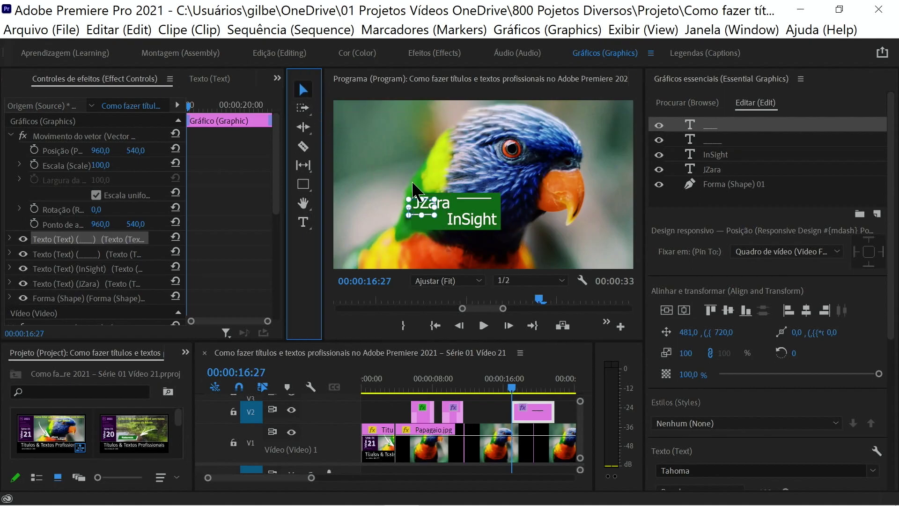
pyautogui.doubleClick(485, 87)
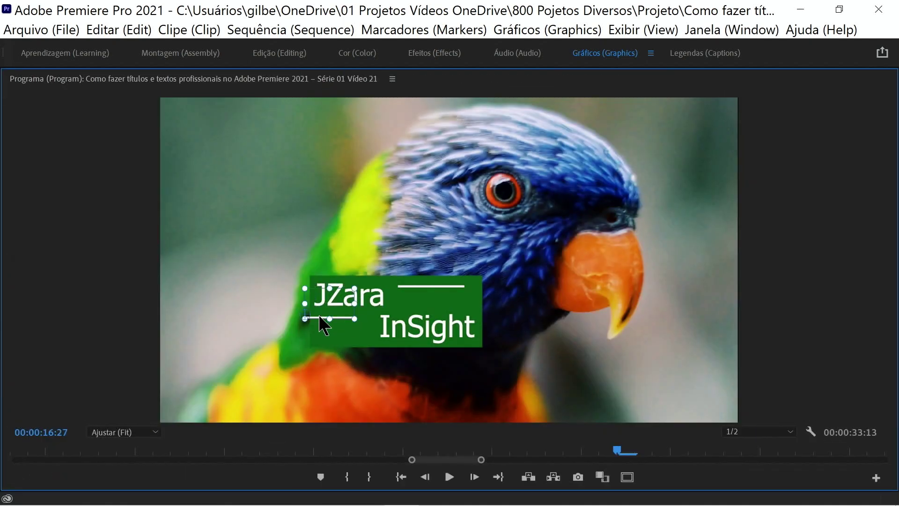
pyautogui.moveTo(320, 318); pyautogui.dragTo(332, 326)
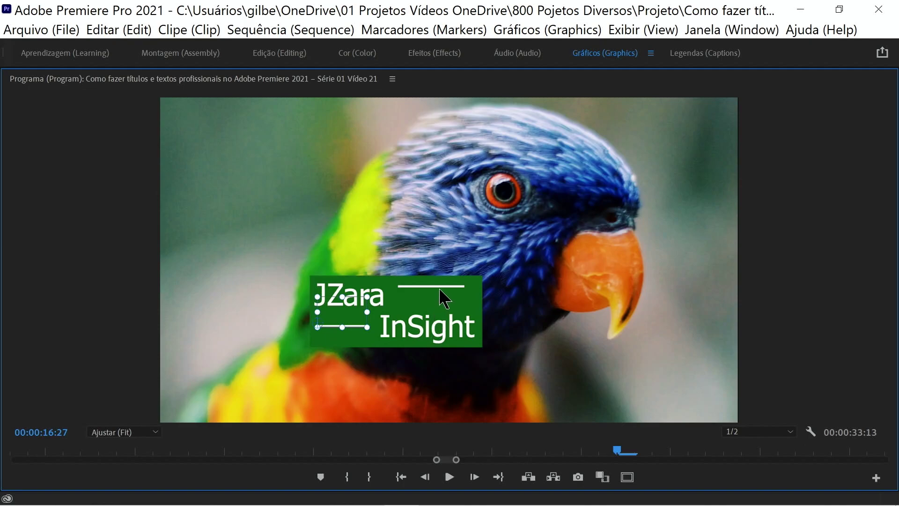
pyautogui.moveTo(441, 284)
pyautogui.mouseDown()
pyautogui.moveTo(444, 296)
pyautogui.moveTo(440, 285)
pyautogui.mouseUp()
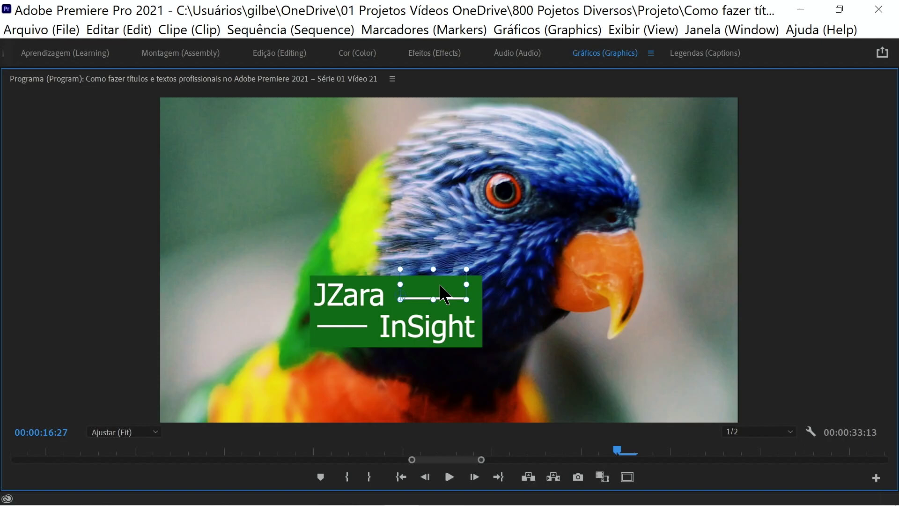
pyautogui.press('`')
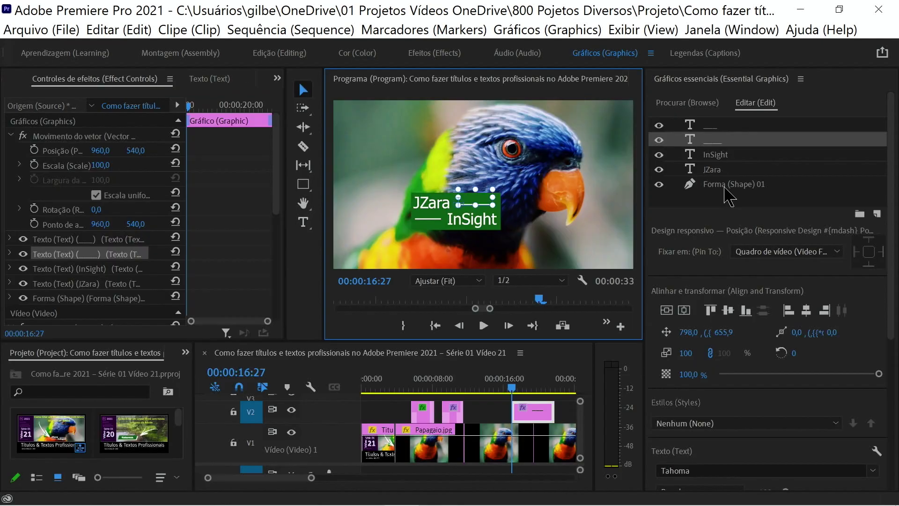
# Step: Select Shape 01 and uncheck Uniform Scale in its Effect Controls Transform properties
pyautogui.click(731, 185)
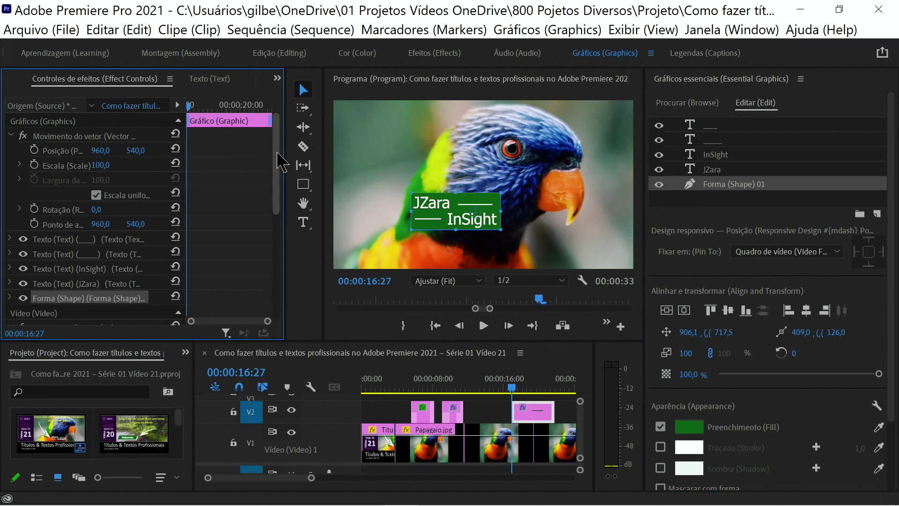
pyautogui.scroll(-2, 279, 175)
pyautogui.scroll(-3, 277, 167)
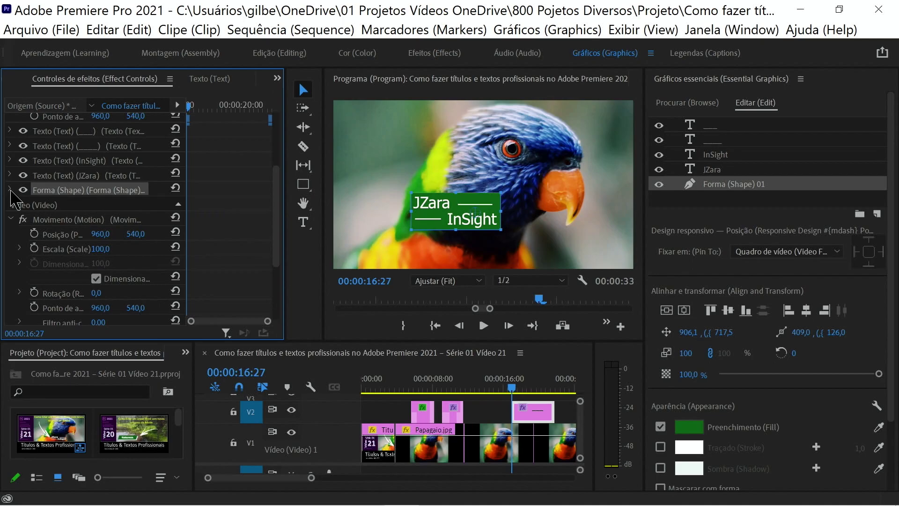
pyautogui.click(10, 190)
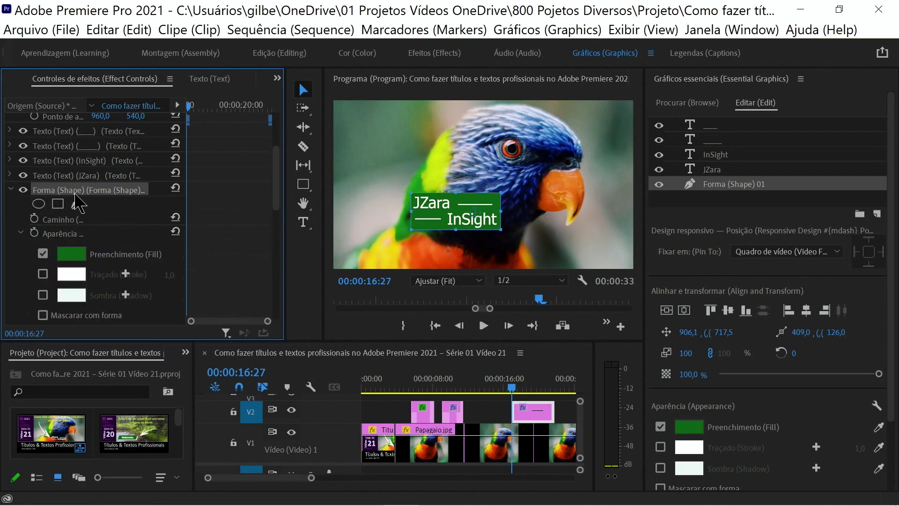
pyautogui.scroll(-1, 280, 206)
pyautogui.scroll(-2, 279, 206)
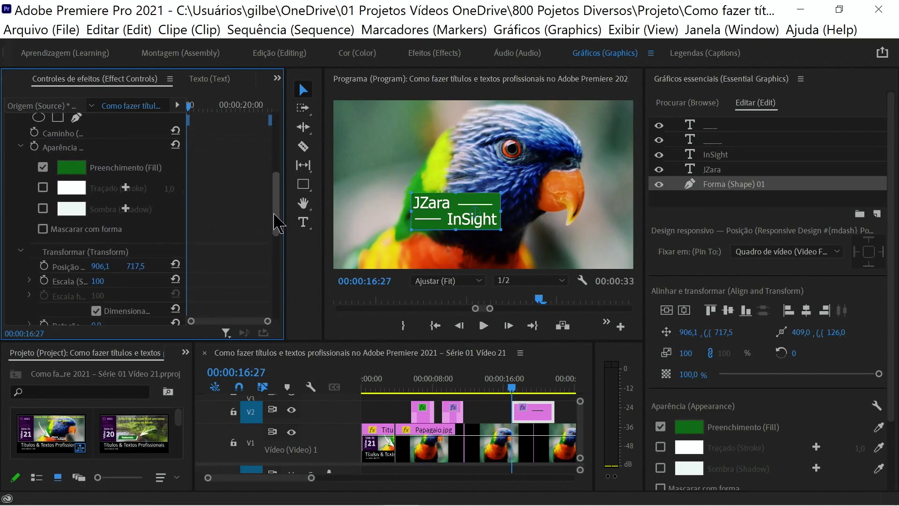
pyautogui.scroll(-3, 276, 229)
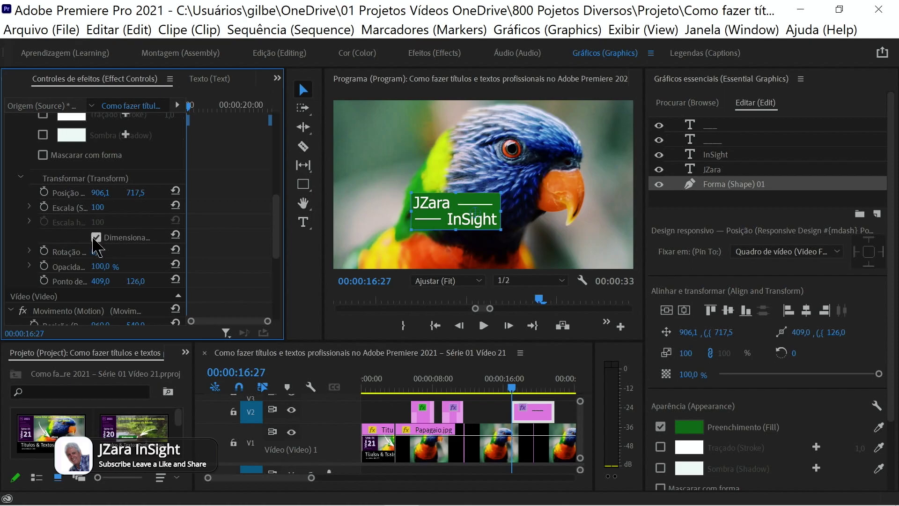
pyautogui.click(96, 238)
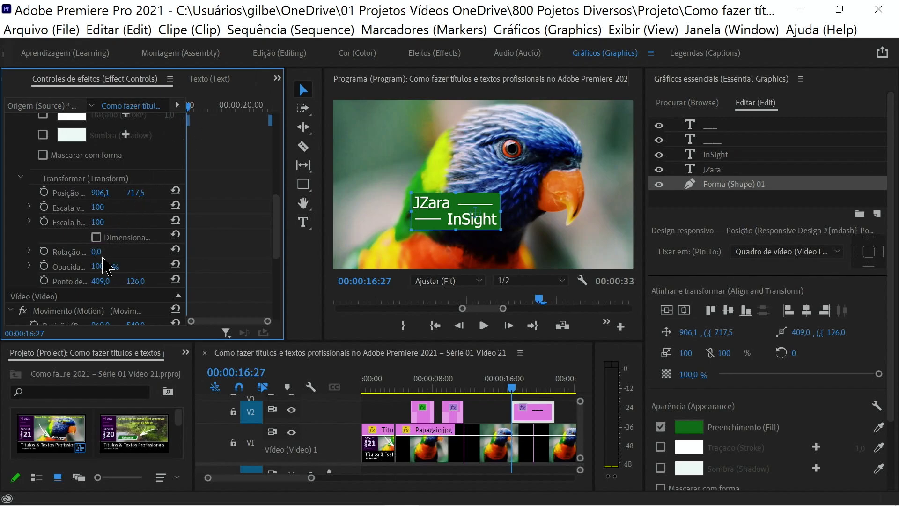
# Step: Set Shape 01's horizontal scale to 0 at 00:00:16:27 and add its first keyframe
pyautogui.moveTo(98, 222)
pyautogui.mouseDown()
pyautogui.moveTo(75, 222)
pyautogui.moveTo(121, 222)
pyautogui.moveTo(82, 222)
pyautogui.mouseUp()
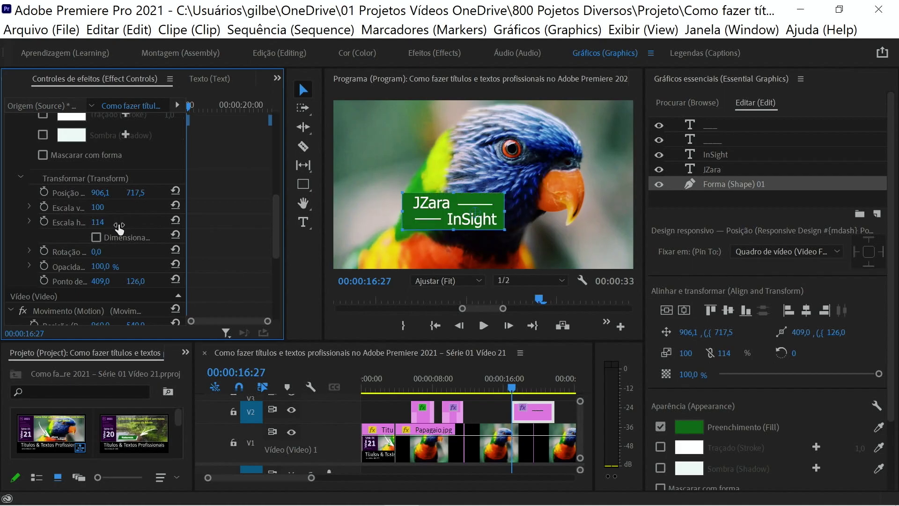
pyautogui.click(98, 221)
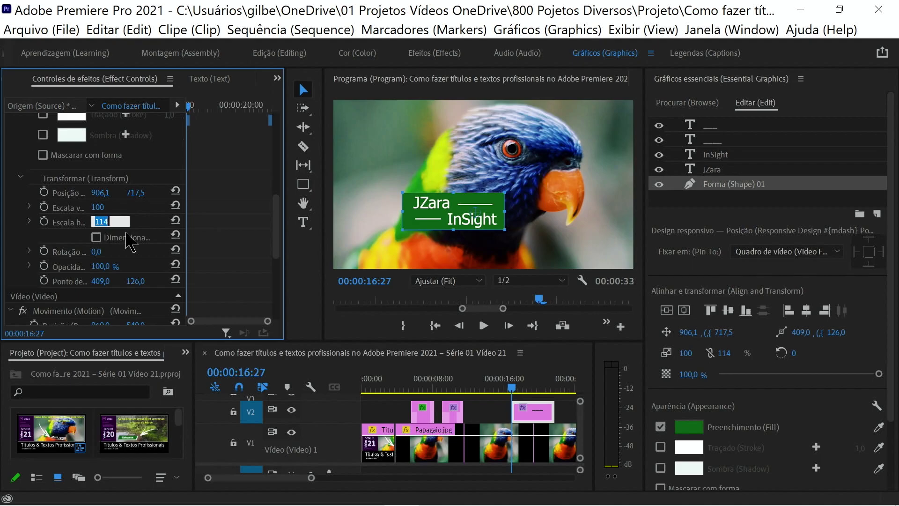
pyautogui.write('0')
pyautogui.press('Return')
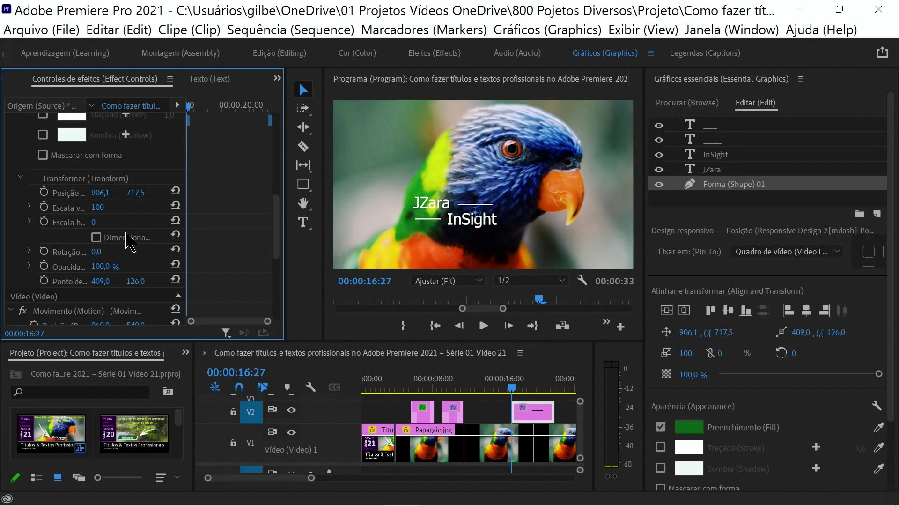
pyautogui.click(44, 222)
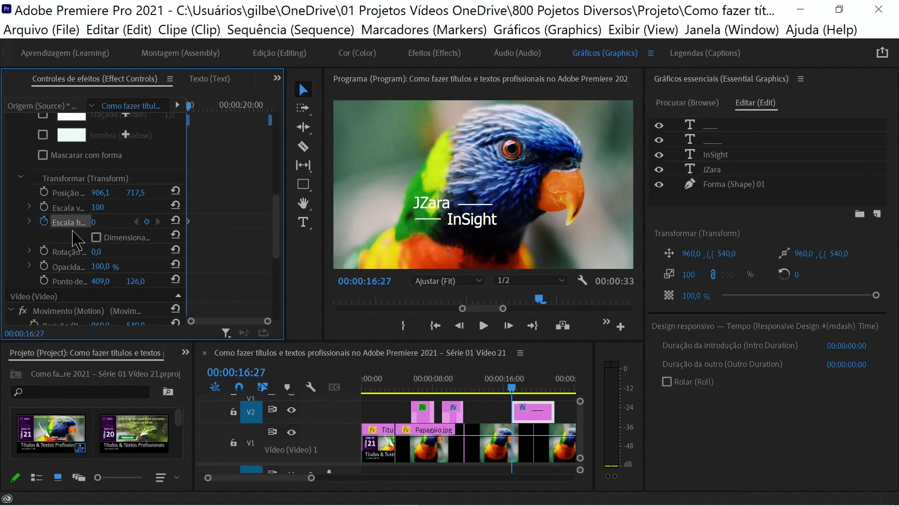
# Step: Fifteen frames later, at 00:00:17:12, set the horizontal scale to 100
pyautogui.hotkey('shift', 'Right')
pyautogui.hotkey('shift', 'Right')
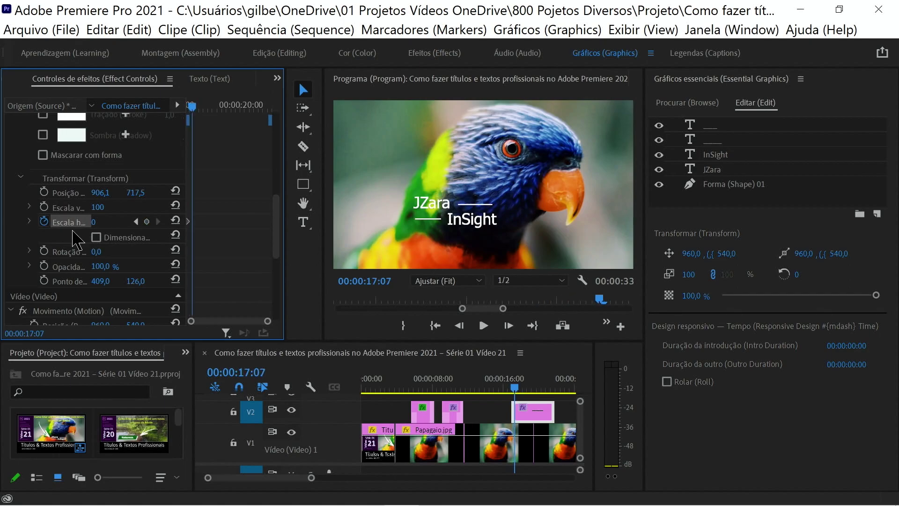
pyautogui.hotkey('shift', 'Right')
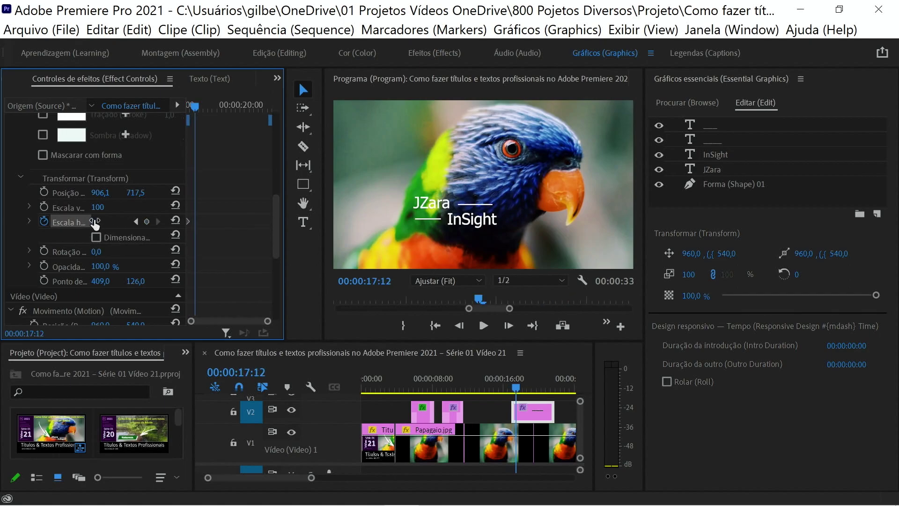
pyautogui.click(97, 222)
pyautogui.write('100')
pyautogui.press('Return')
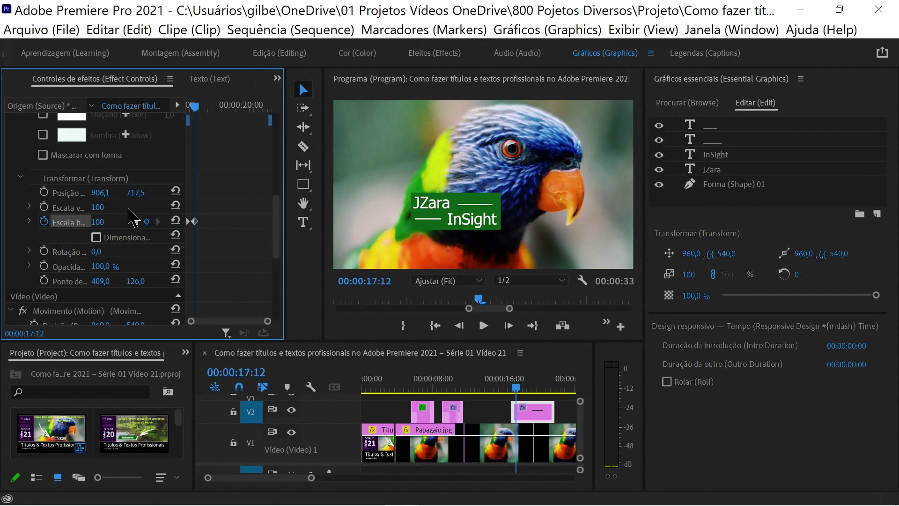
# Step: Add outro keyframes: horizontal scale 100 at 00:00:21:10 falling to 0 at 00:00:21:25
pyautogui.moveTo(194, 106); pyautogui.dragTo(270, 107)
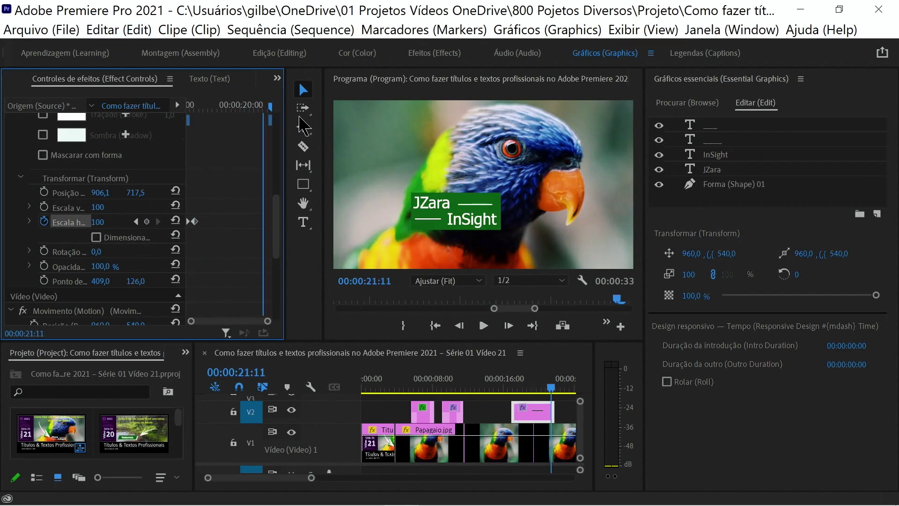
pyautogui.press('space')
pyautogui.press('Left')
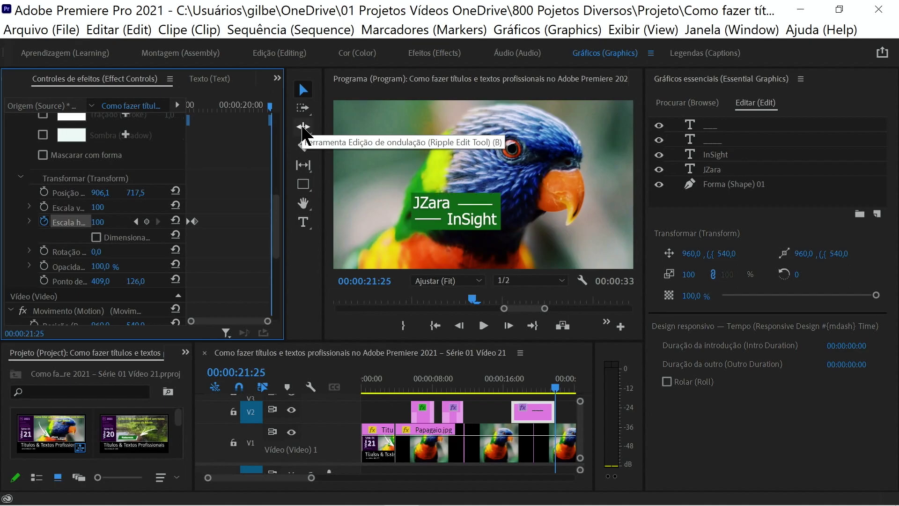
pyautogui.press('Left')
pyautogui.press('Left')
pyautogui.press('Left')
pyautogui.press('Left')
pyautogui.press('Left')
pyautogui.press('Left')
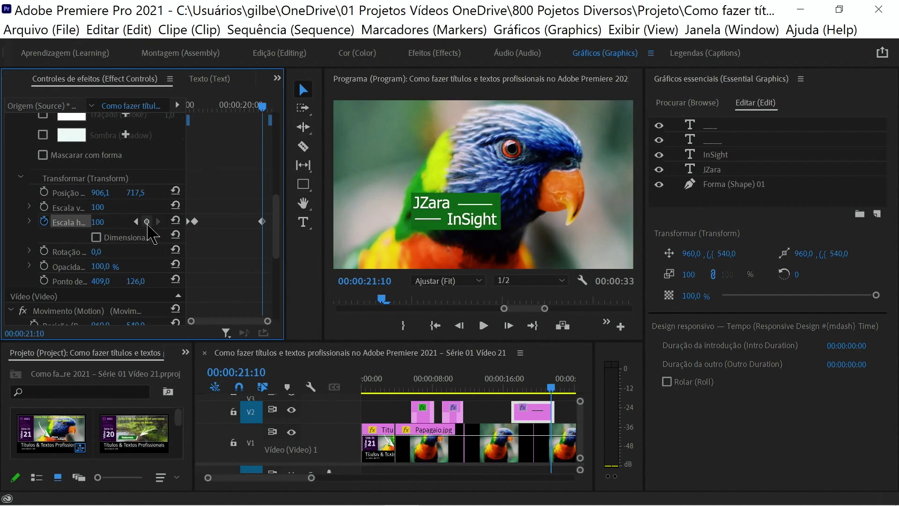
pyautogui.press('Down')
pyautogui.click(111, 220)
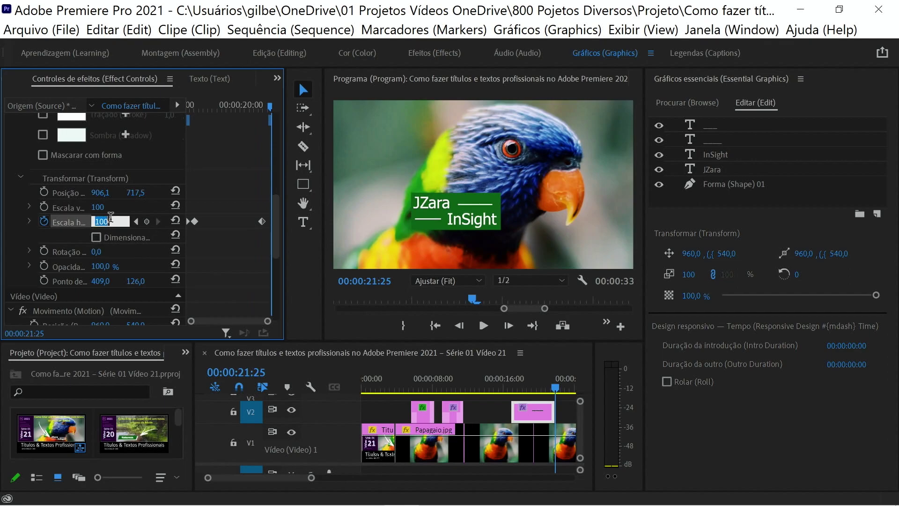
pyautogui.write('0')
pyautogui.press('Return')
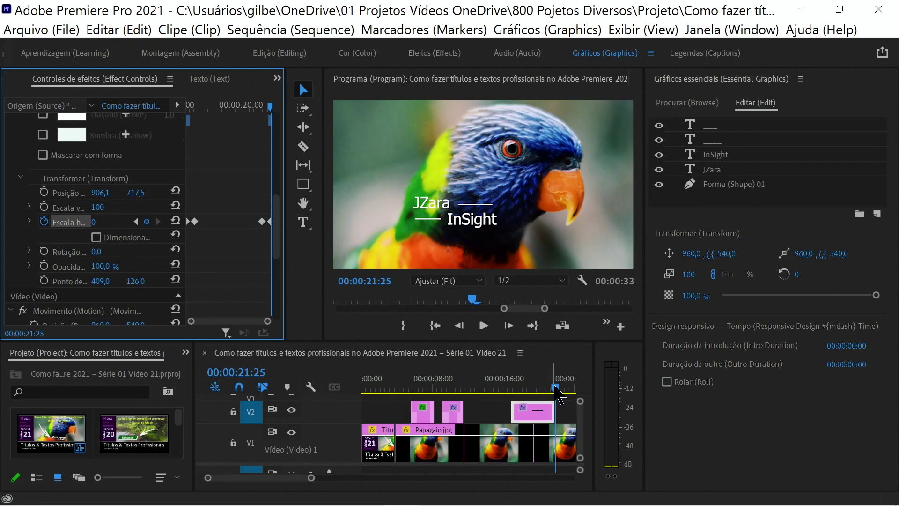
pyautogui.moveTo(555, 388); pyautogui.dragTo(521, 389)
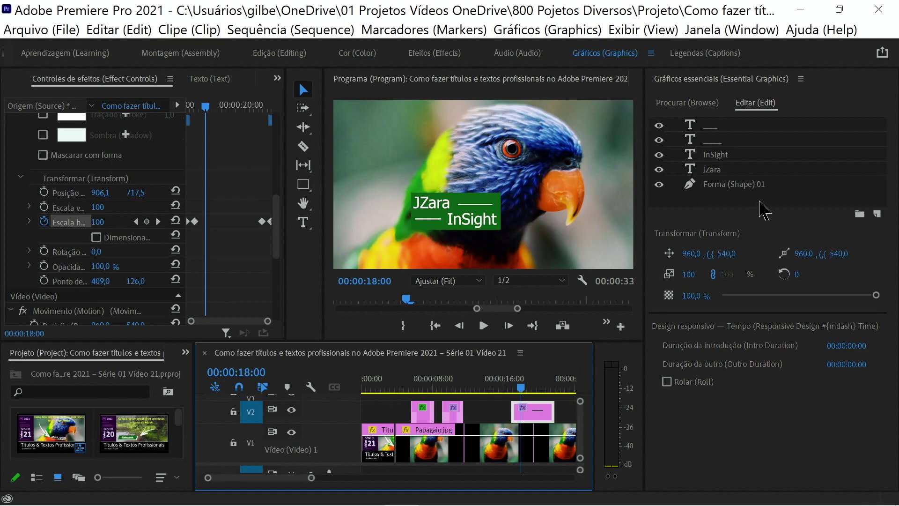
# Step: Duplicate Shape 01 above the text layers and enable Mask with Shape on the top copy
pyautogui.click(760, 185)
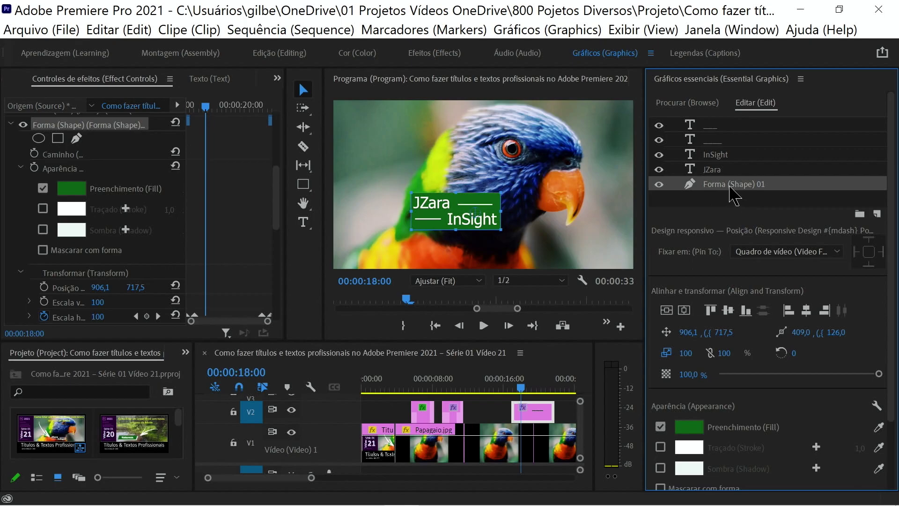
pyautogui.moveTo(734, 196); pyautogui.dragTo(746, 141)
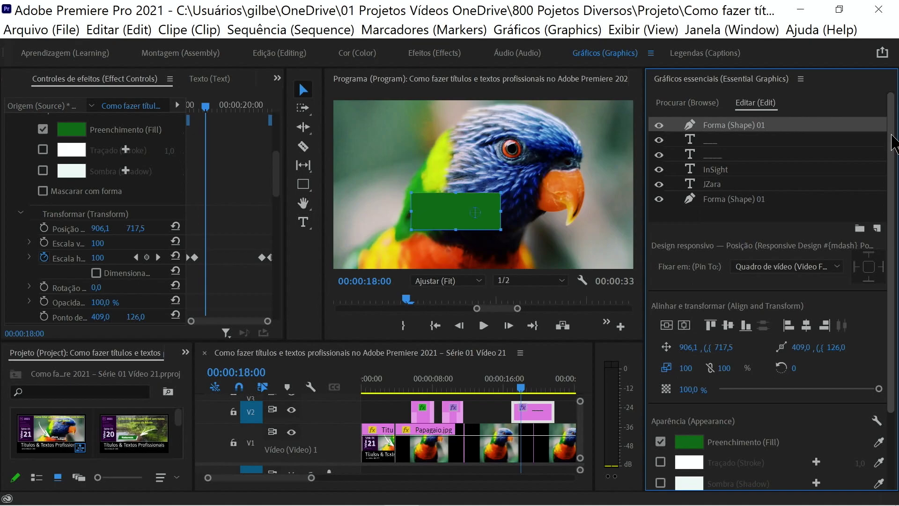
pyautogui.moveTo(892, 143); pyautogui.dragTo(892, 209)
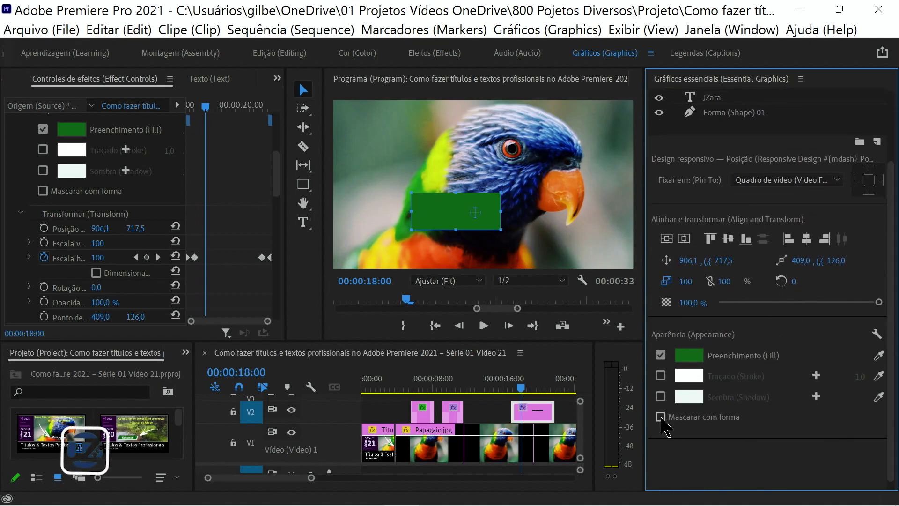
pyautogui.click(661, 417)
pyautogui.scroll(3, 661, 429)
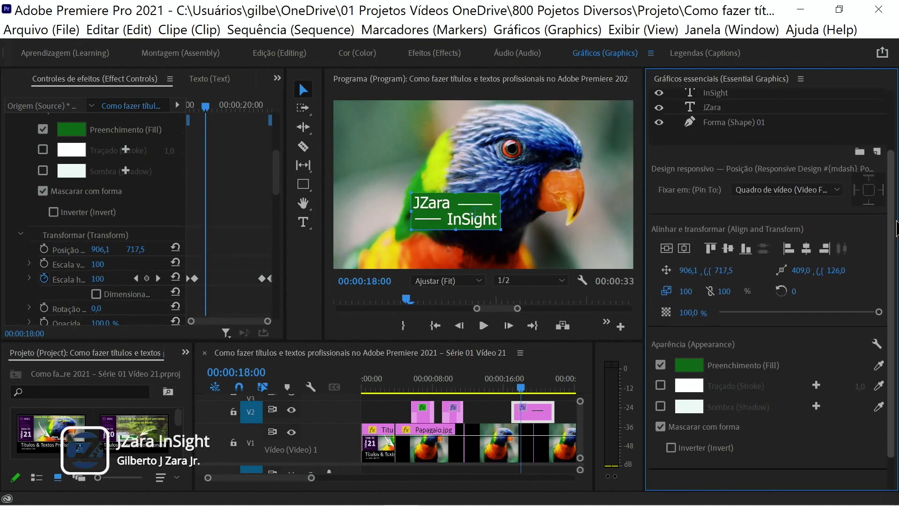
pyautogui.scroll(2, 726, 197)
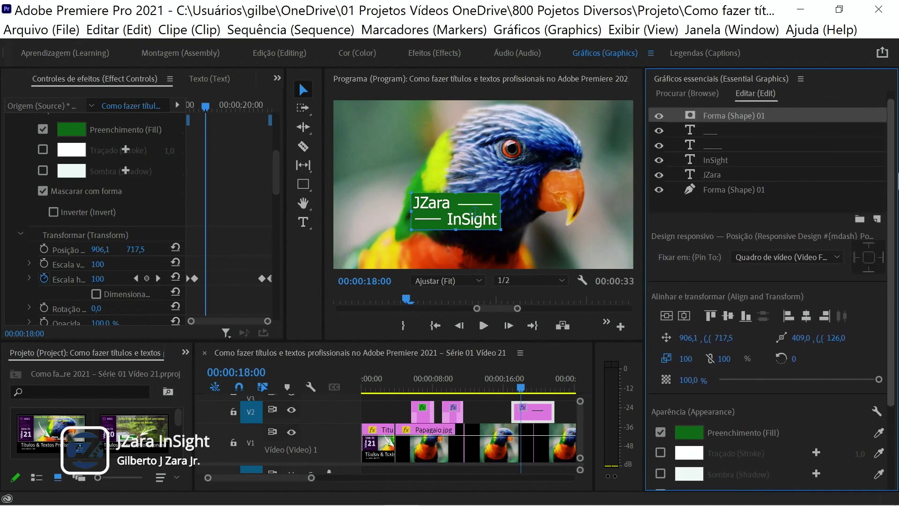
pyautogui.click(725, 191)
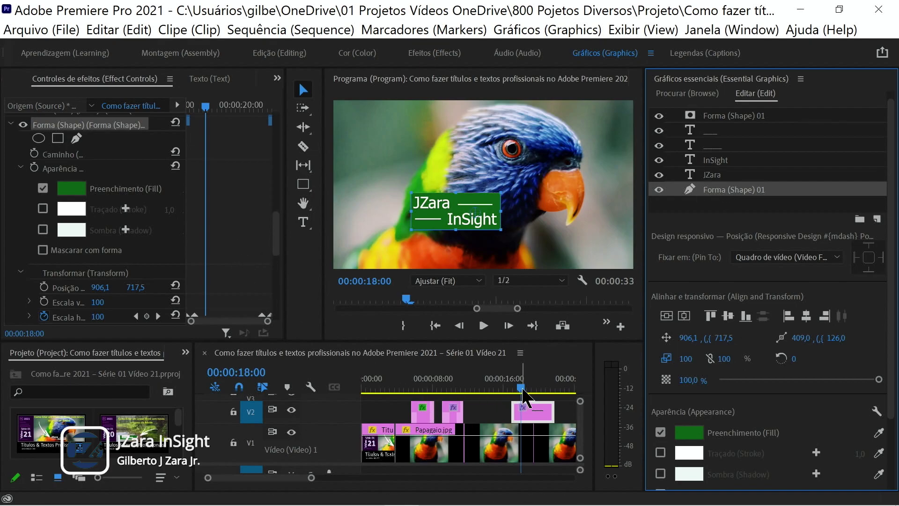
pyautogui.moveTo(523, 389); pyautogui.dragTo(512, 387)
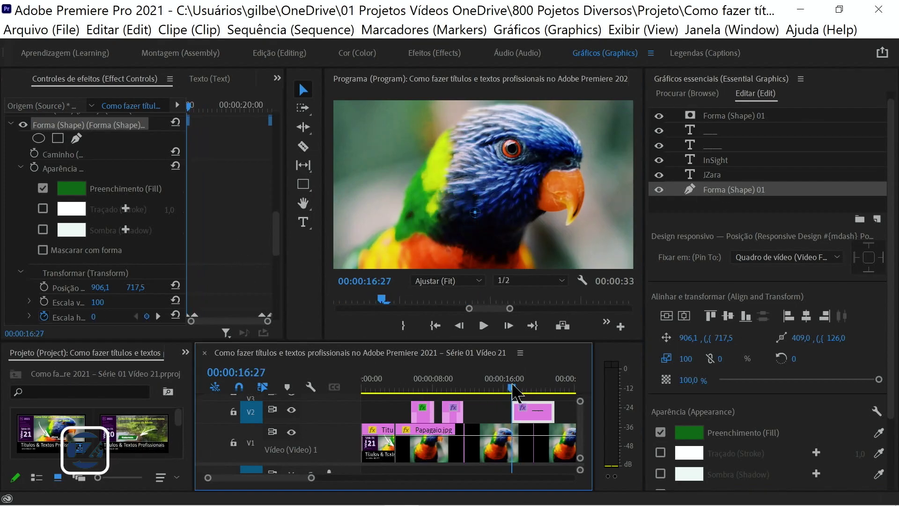
pyautogui.press('space')
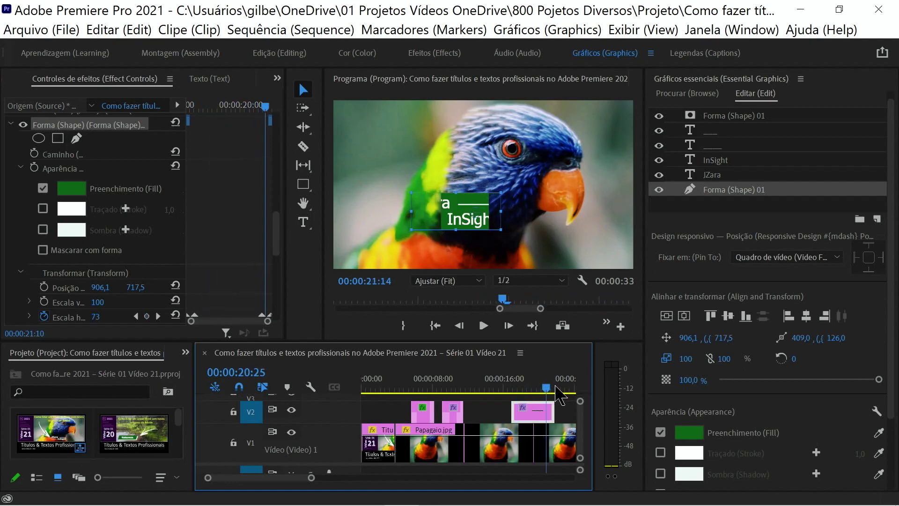
pyautogui.moveTo(559, 395); pyautogui.dragTo(525, 393)
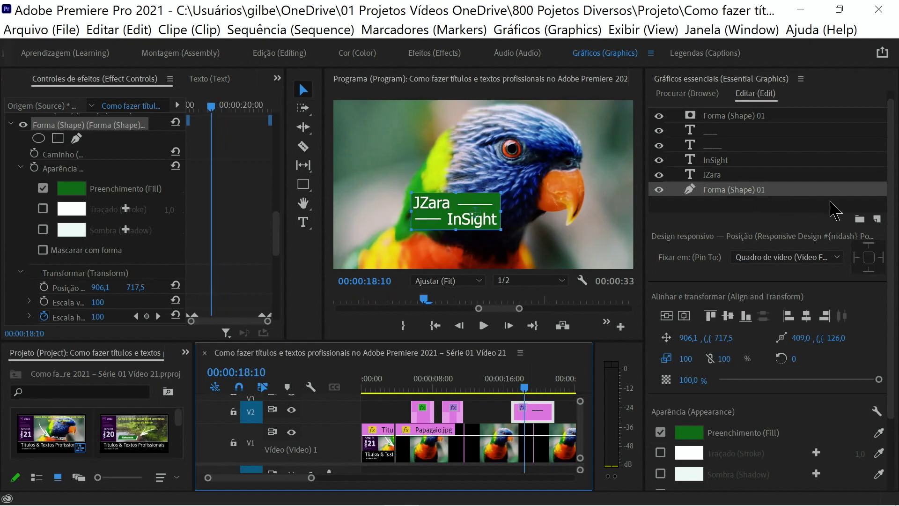
pyautogui.moveTo(890, 186); pyautogui.dragTo(892, 214)
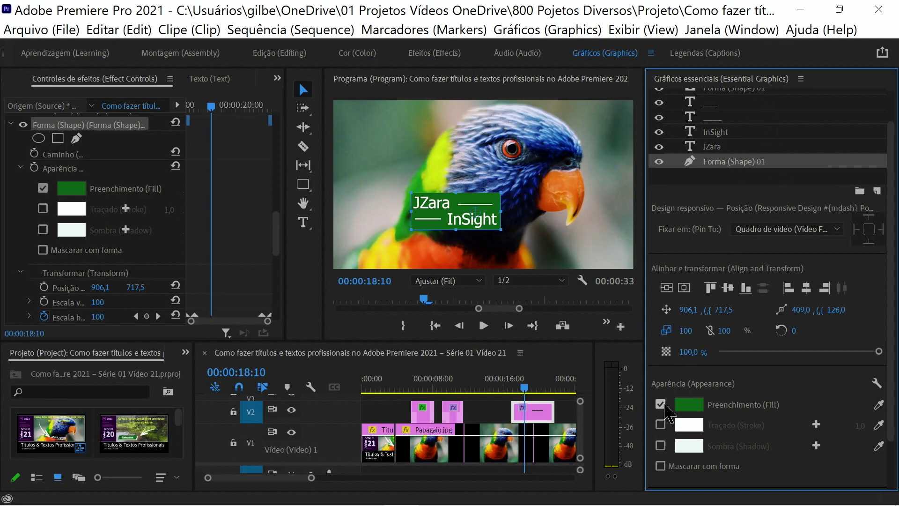
# Step: Turn off the box's green fill and give it a white stroke of width 3.0
pyautogui.click(660, 404)
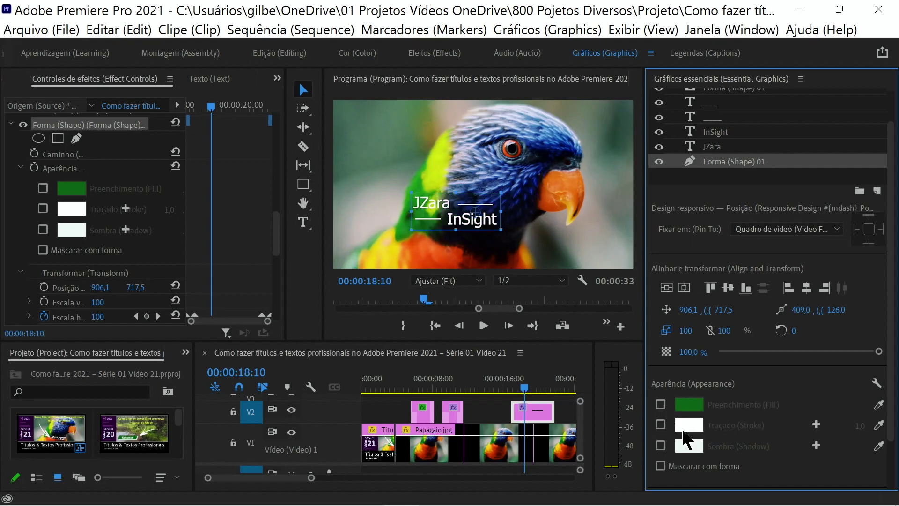
pyautogui.click(661, 425)
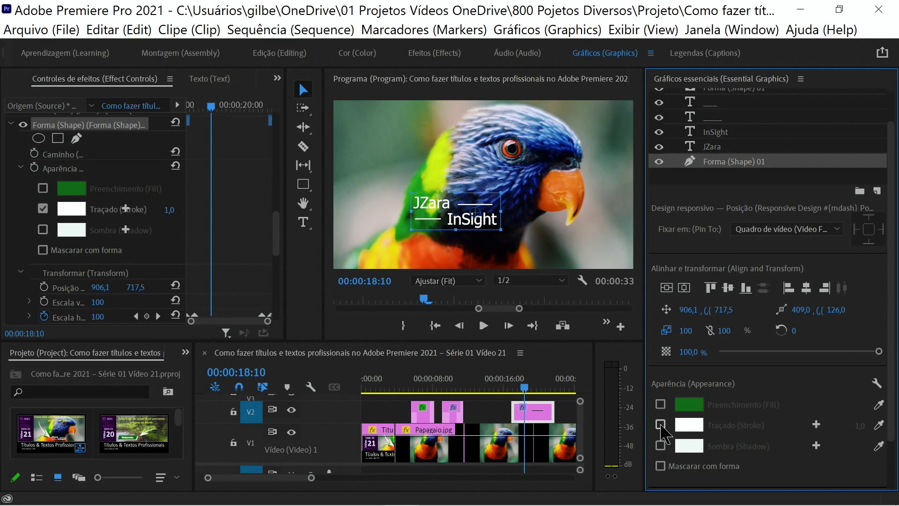
pyautogui.moveTo(845, 432); pyautogui.dragTo(850, 432)
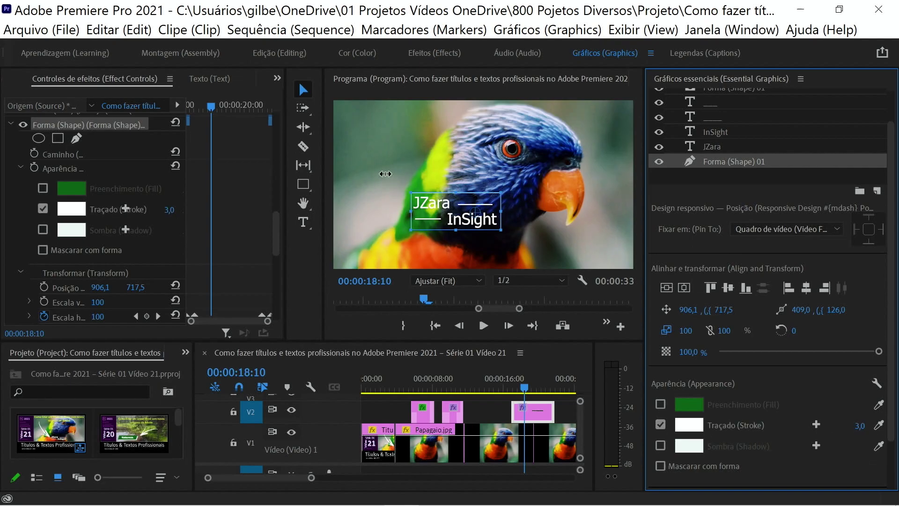
pyautogui.moveTo(403, 182); pyautogui.dragTo(472, 247)
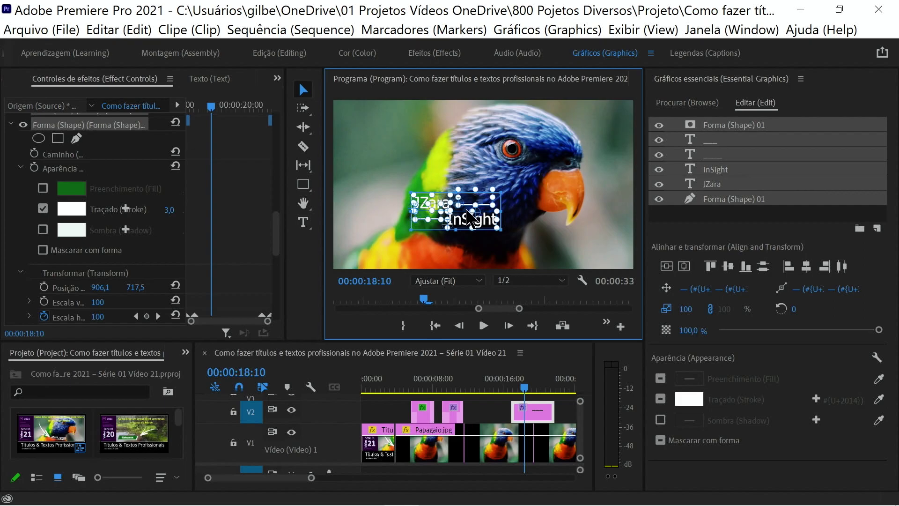
# Step: Drag the title to the lower-left corner (Position 439,1 / 956,5) and return the playhead to 16:20
pyautogui.moveTo(472, 219); pyautogui.dragTo(403, 252)
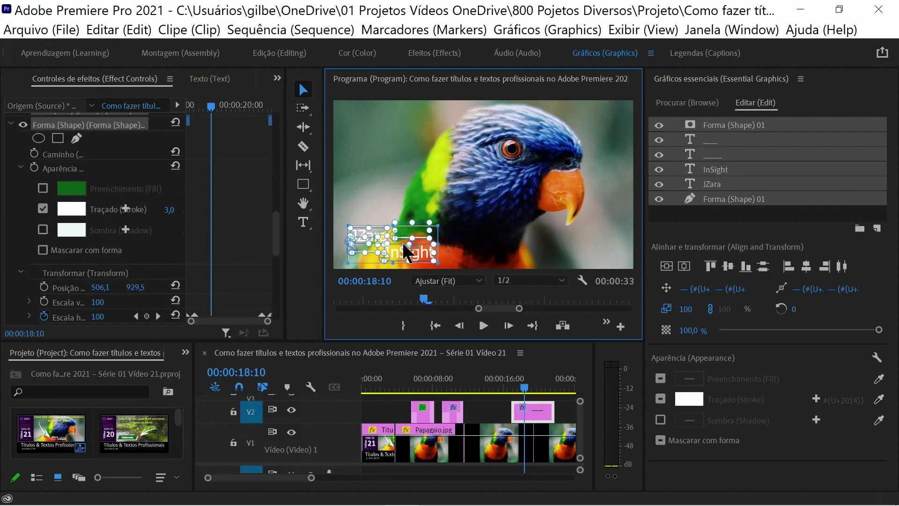
pyautogui.moveTo(403, 248); pyautogui.dragTo(394, 250)
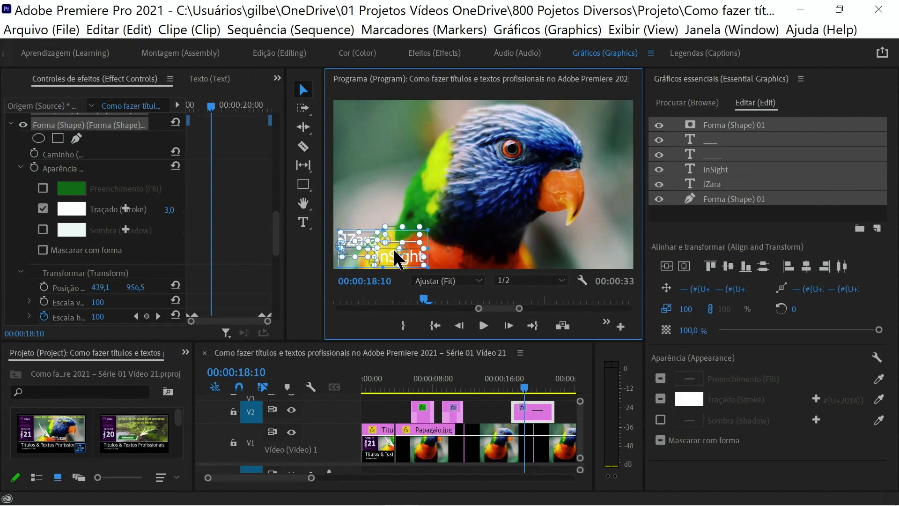
pyautogui.moveTo(516, 388); pyautogui.dragTo(510, 388)
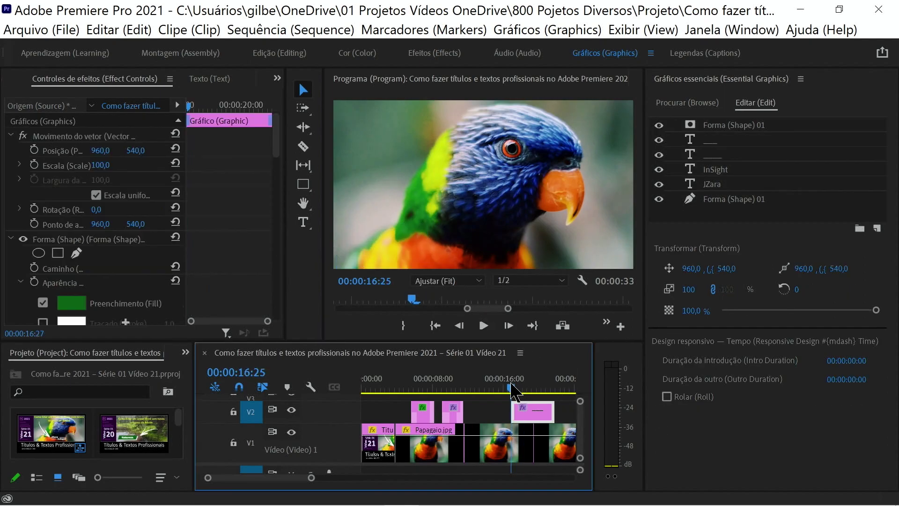
# Step: Switch the Program monitor to full screen with Ctrl+` for playback of the JZara/InSight lower-third
pyautogui.click(457, 80)
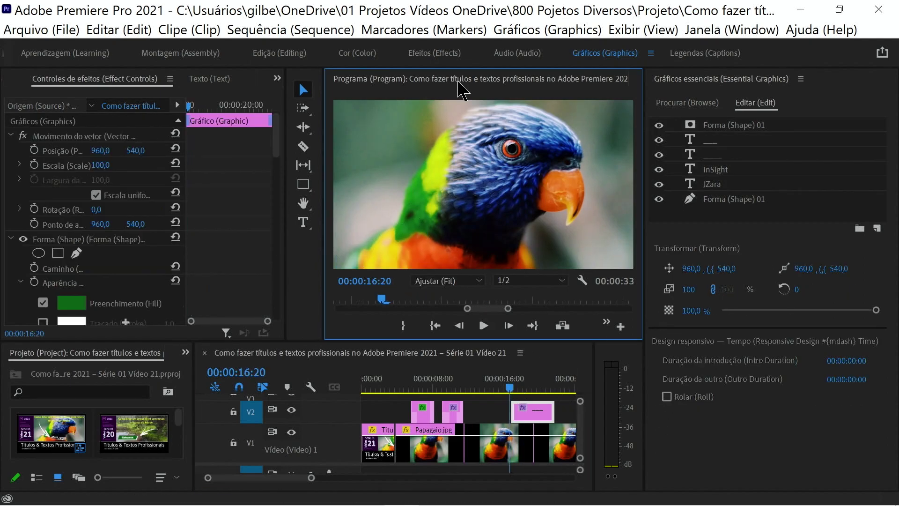
pyautogui.hotkey('ctrl', '`')
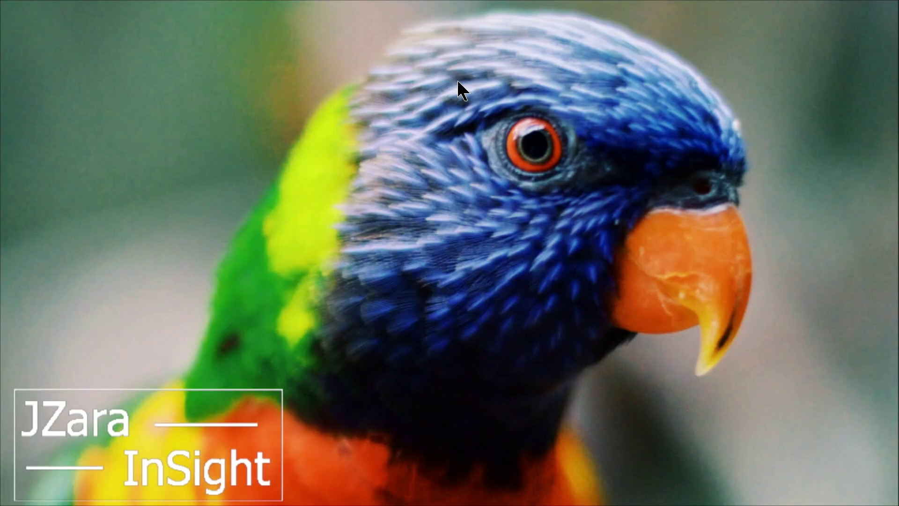